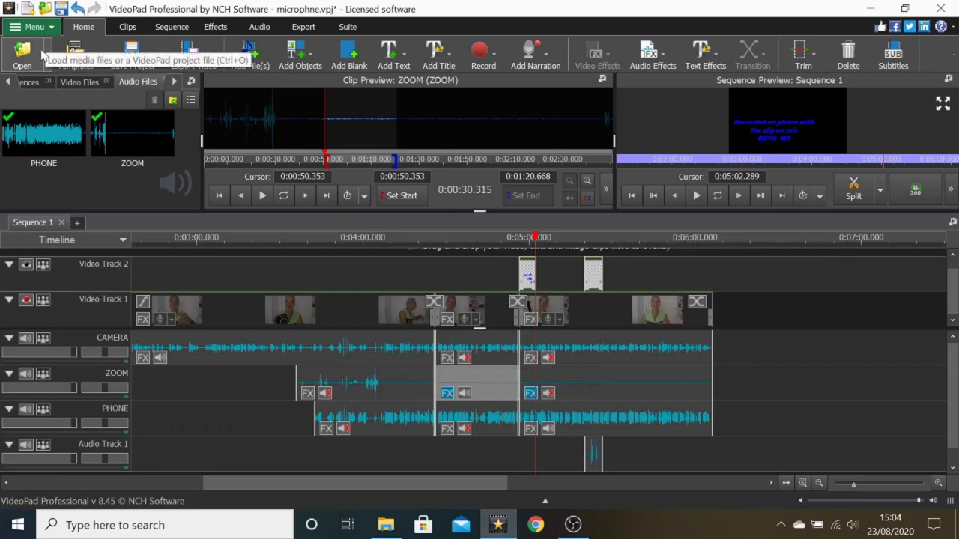
Look through the imported video files in the media bins and return to the audio files.
left_click(80, 82)
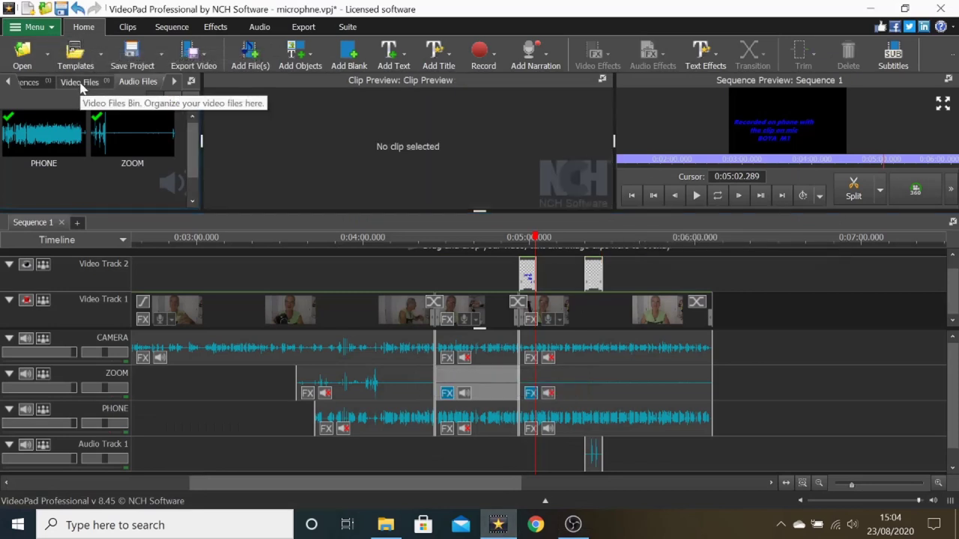
mouse_move(47, 146)
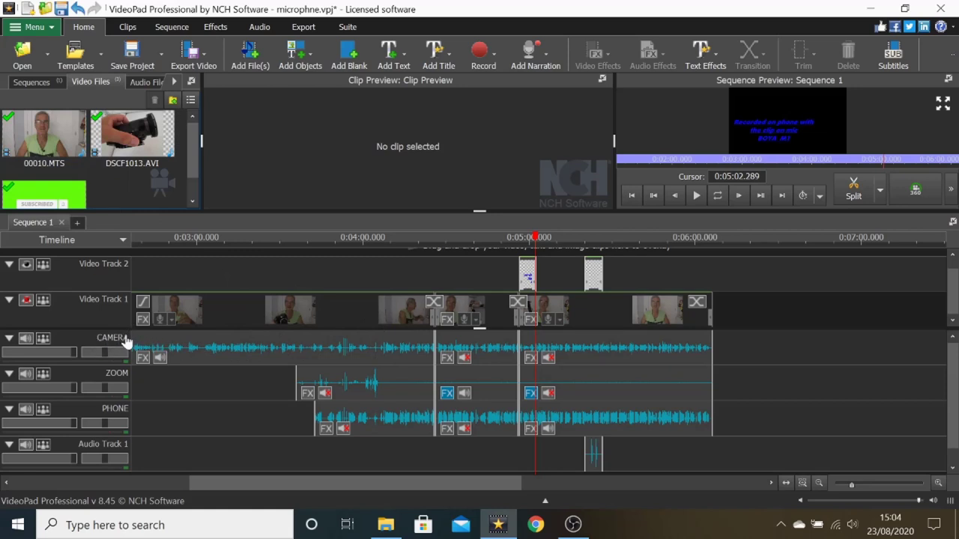
left_click(147, 82)
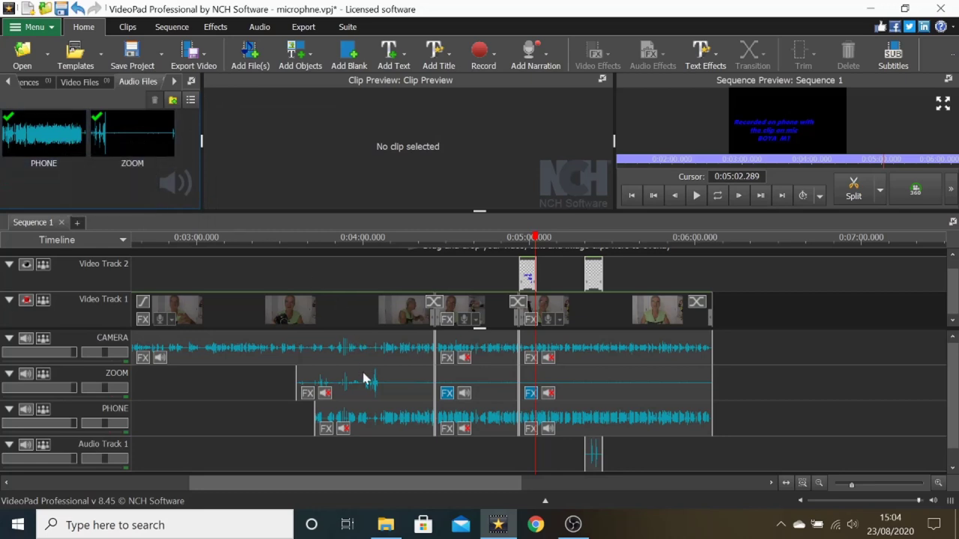
Play the sequence from about 0:03:51 through the matching clap spikes on the CAMERA, ZOOM and PHONE tracks, and stop just past them.
left_click(327, 393)
scroll(439, 431, "up", 5)
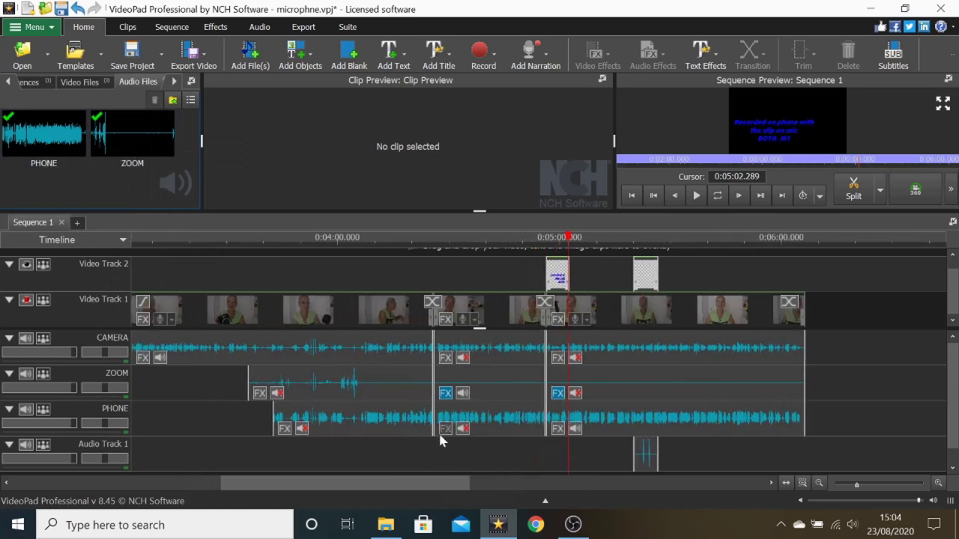
left_click_drag(353, 486, 312, 485)
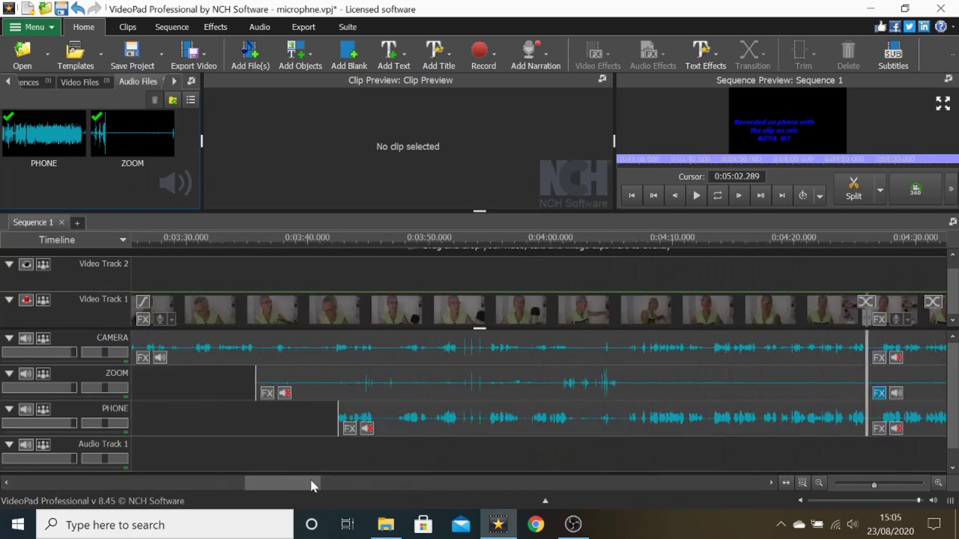
left_click(451, 253)
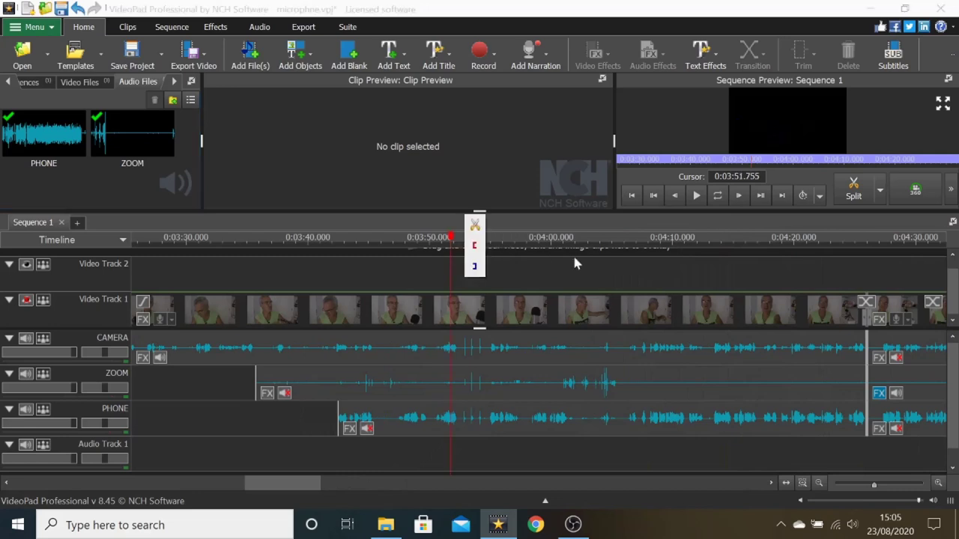
left_click(696, 199)
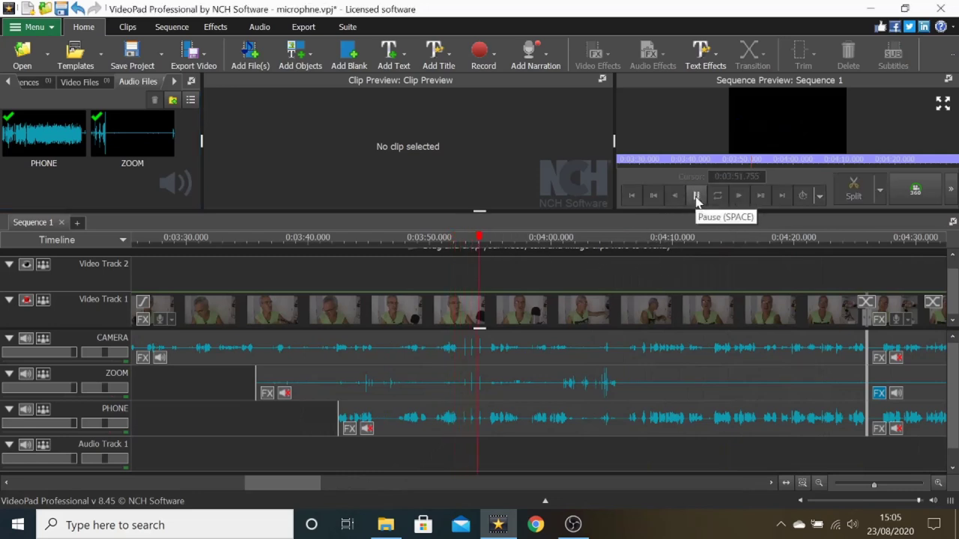
left_click(696, 199)
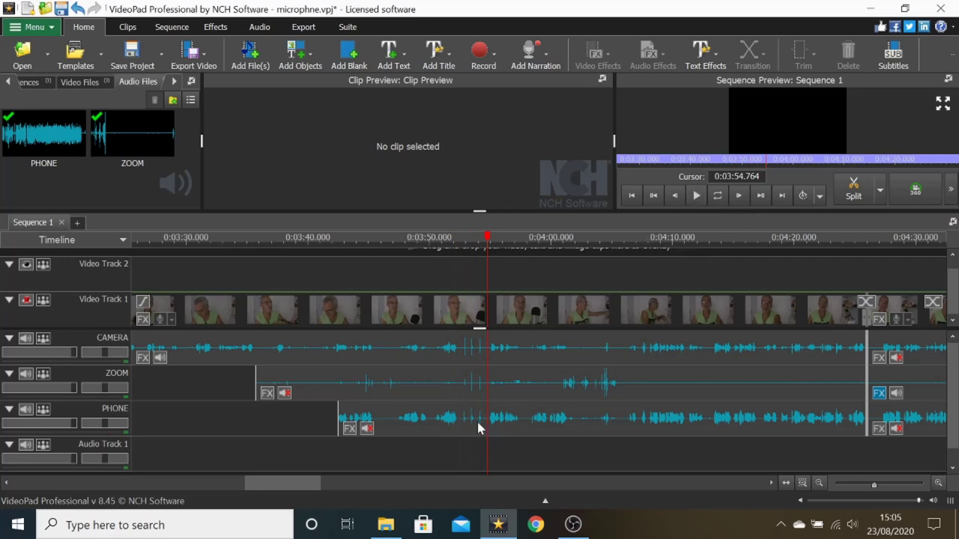
Step the playhead back frame by frame to 0:03:54.203 and examine how the clap spikes line up across the three audio tracks.
scroll(472, 424, "up", 3)
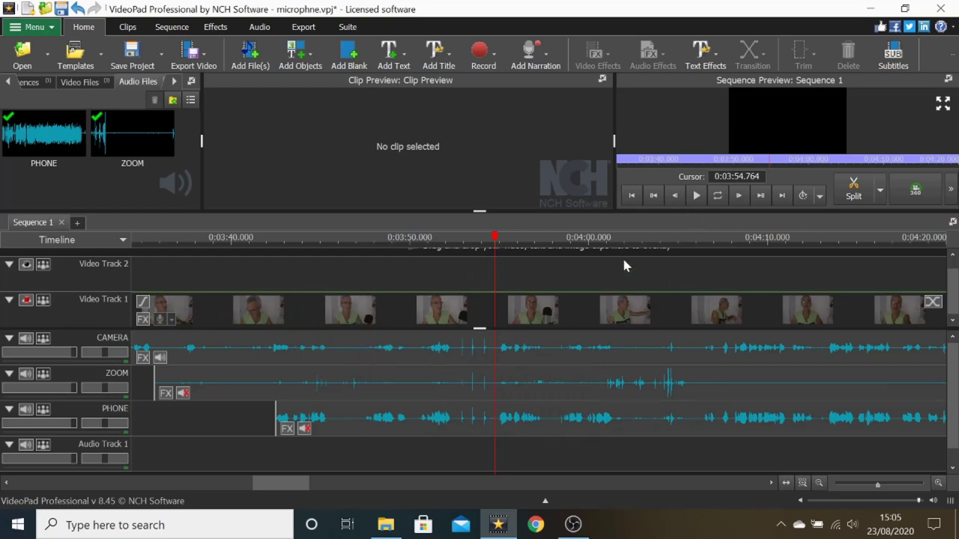
left_click(674, 195)
left_click(674, 196)
left_click(675, 196)
left_click(675, 196)
left_click(675, 196)
left_click(674, 196)
left_click(674, 197)
left_click(675, 197)
left_click(674, 196)
scroll(488, 386, "up", 3)
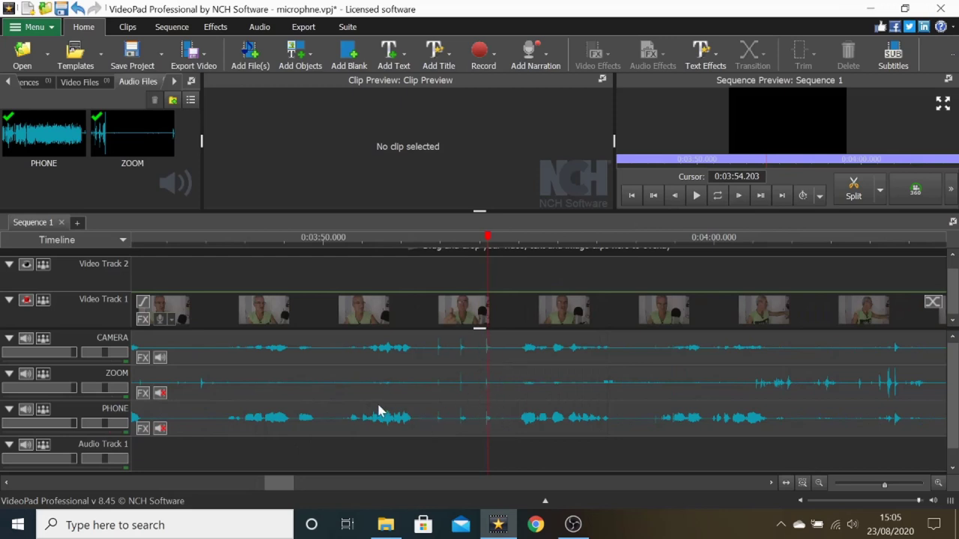
mouse_move(355, 416)
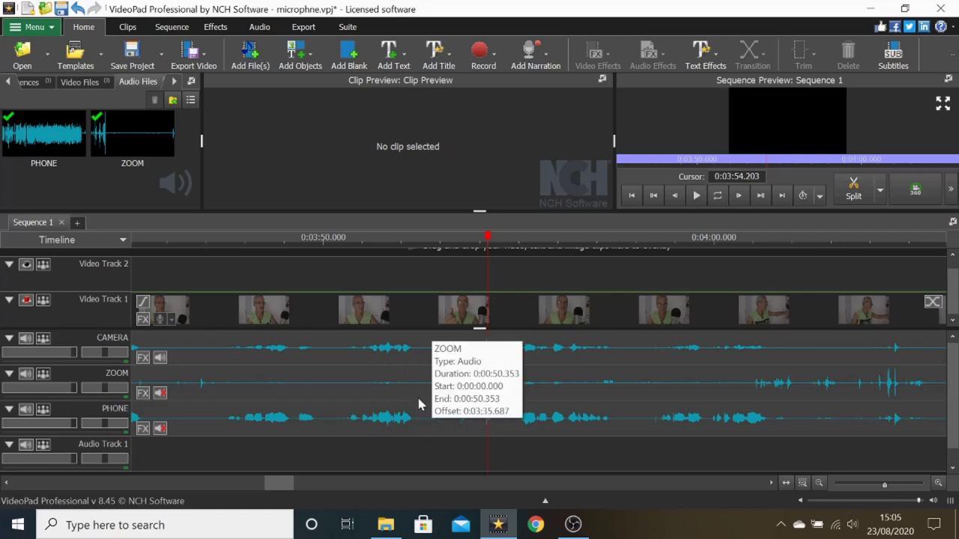
Play the sequence from about 0:04:23 across the first cut to hear the audio switch from the camera to the ZOOM recording.
scroll(352, 405, "down", 5)
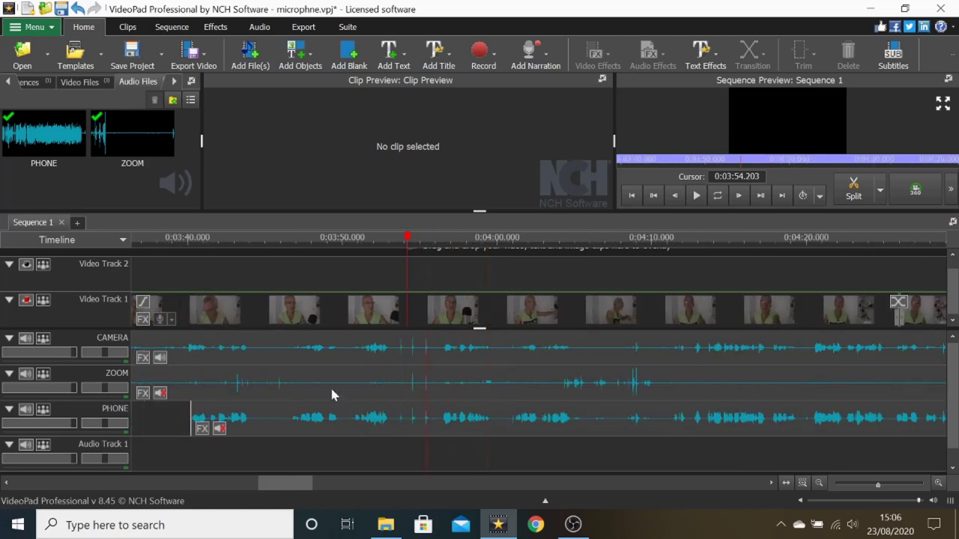
scroll(315, 390, "down", 3)
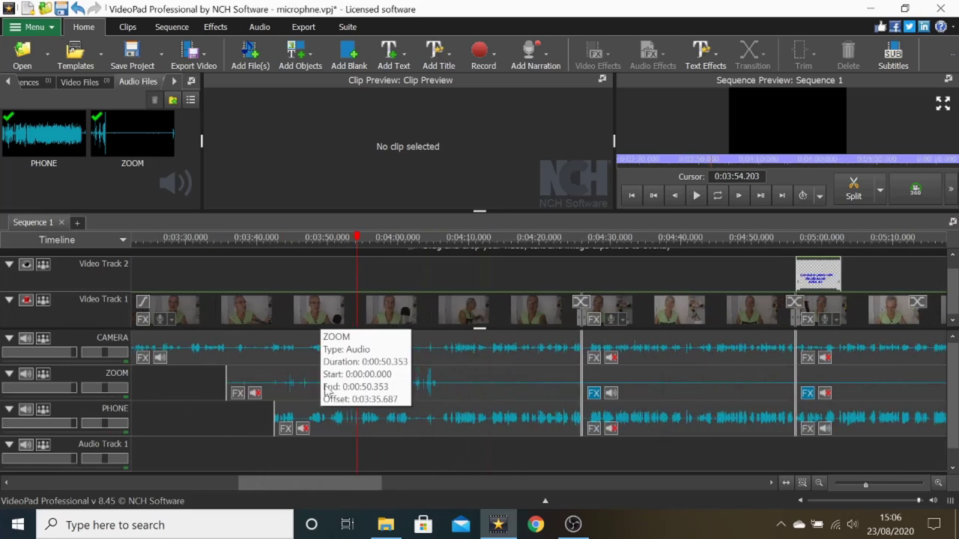
left_click(566, 253)
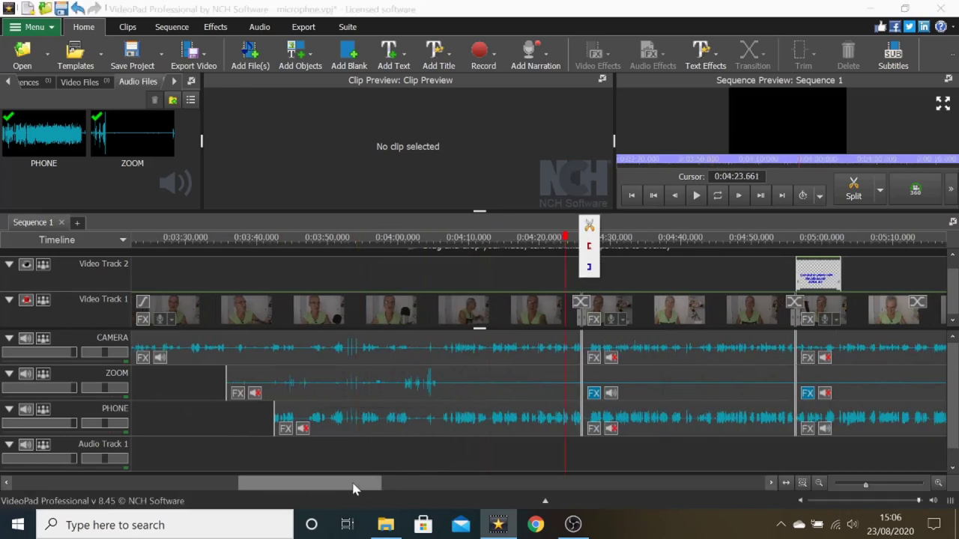
left_click(696, 196)
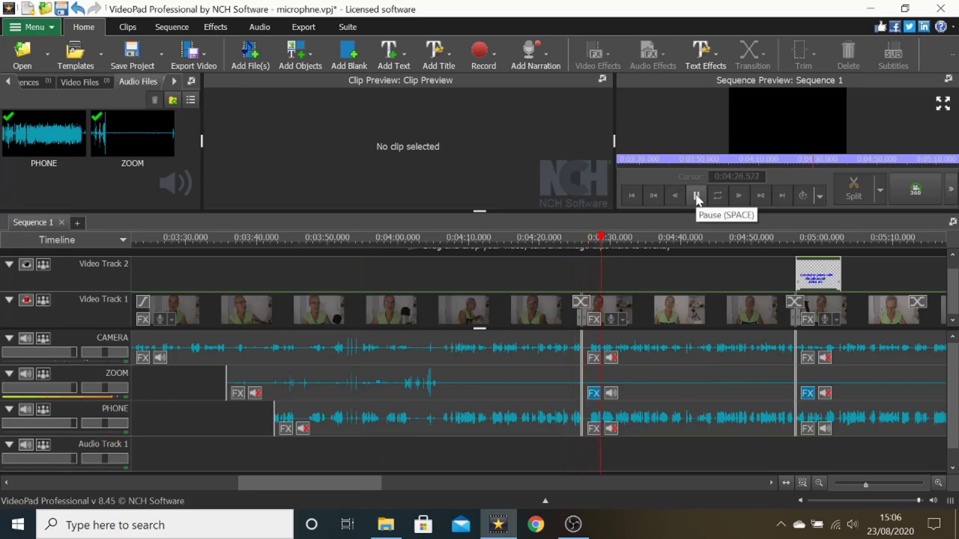
left_click(695, 197)
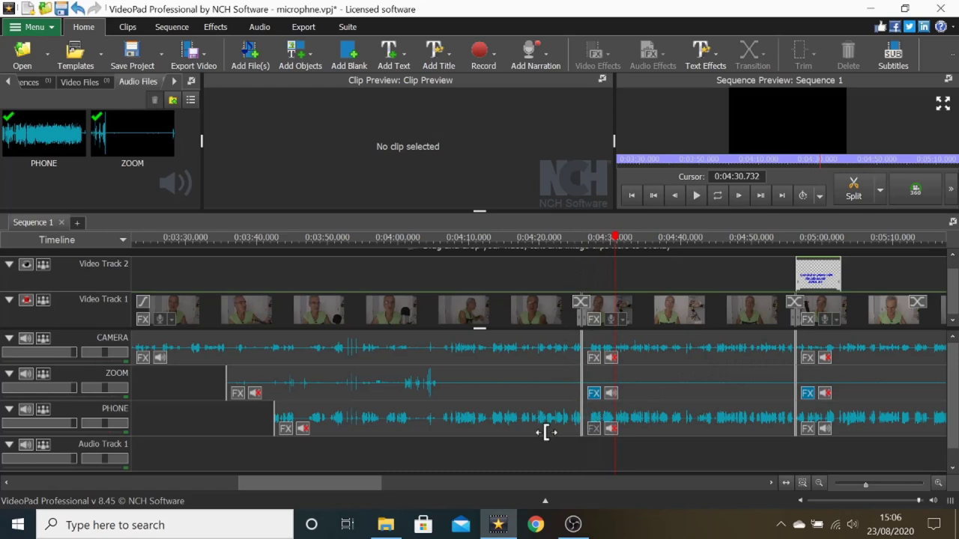
Remove the Amplify effect with 100% gain from the middle ZOOM clip, keeping its Amplify effect at 308%.
left_click(672, 242)
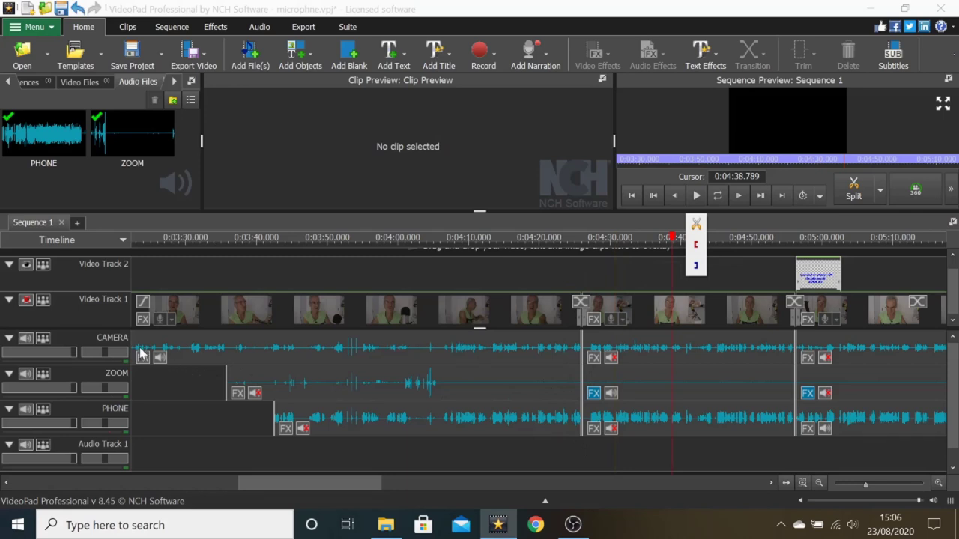
left_click(612, 358)
left_click(595, 394)
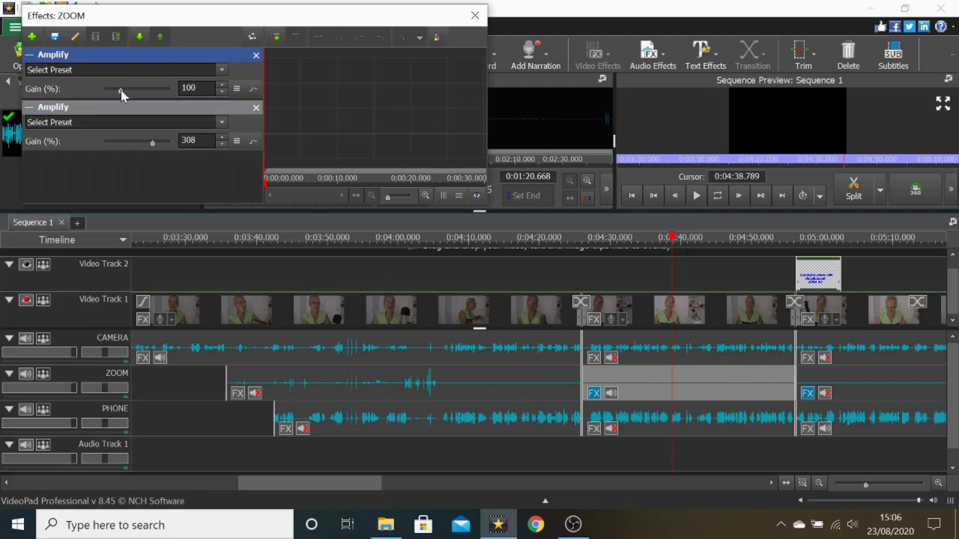
left_click(256, 57)
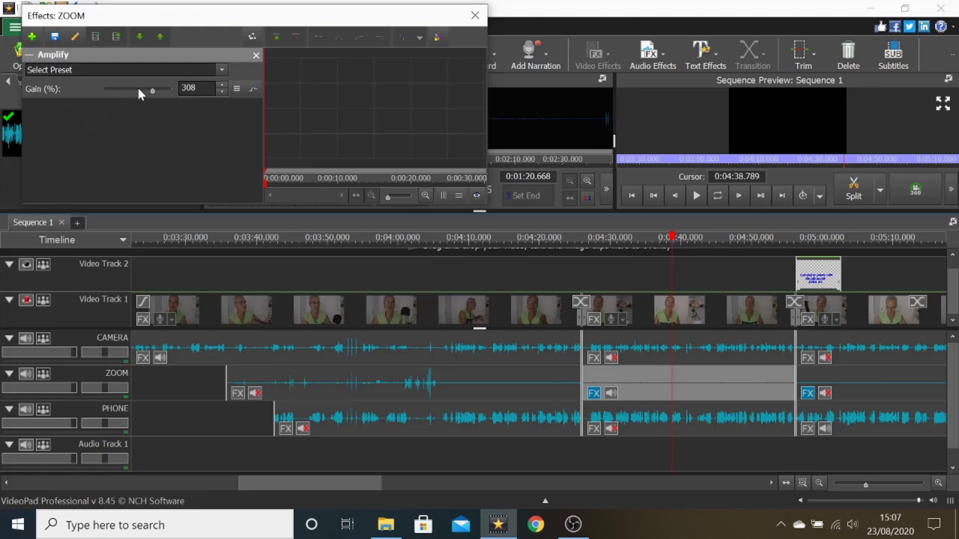
left_click(475, 16)
Play the sequence from about 0:04:53 across the second cut to hear the audio switch from the ZOOM to the PHONE recording.
scroll(442, 334, "down", 2)
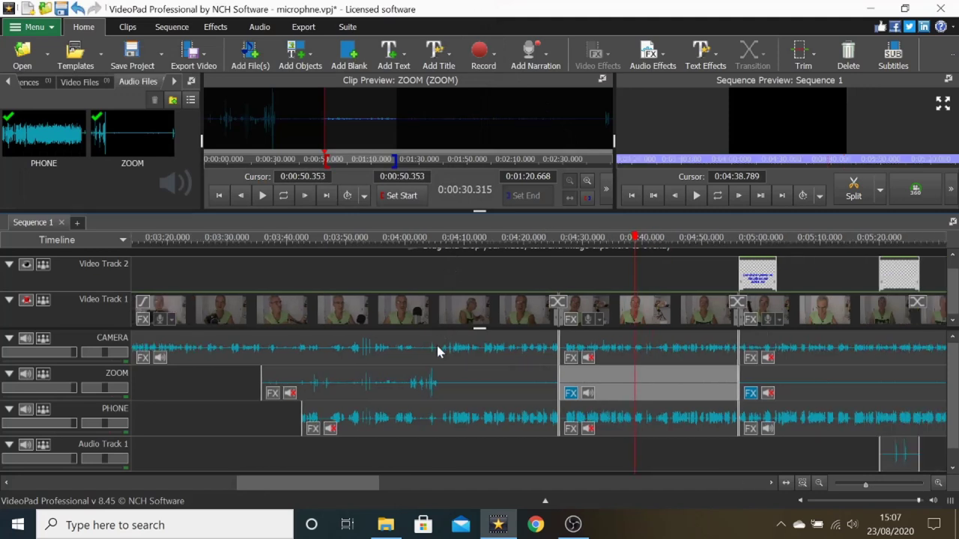
left_click(696, 247)
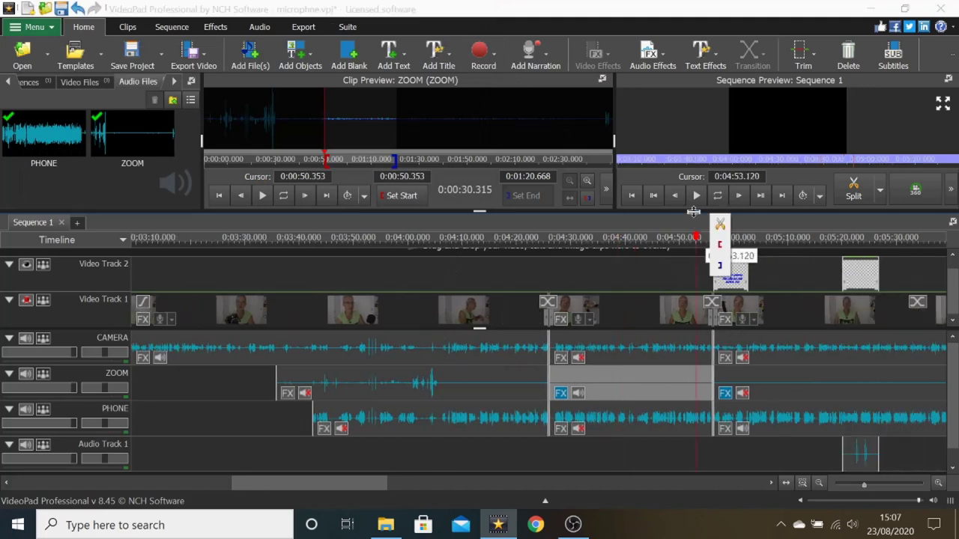
left_click(697, 197)
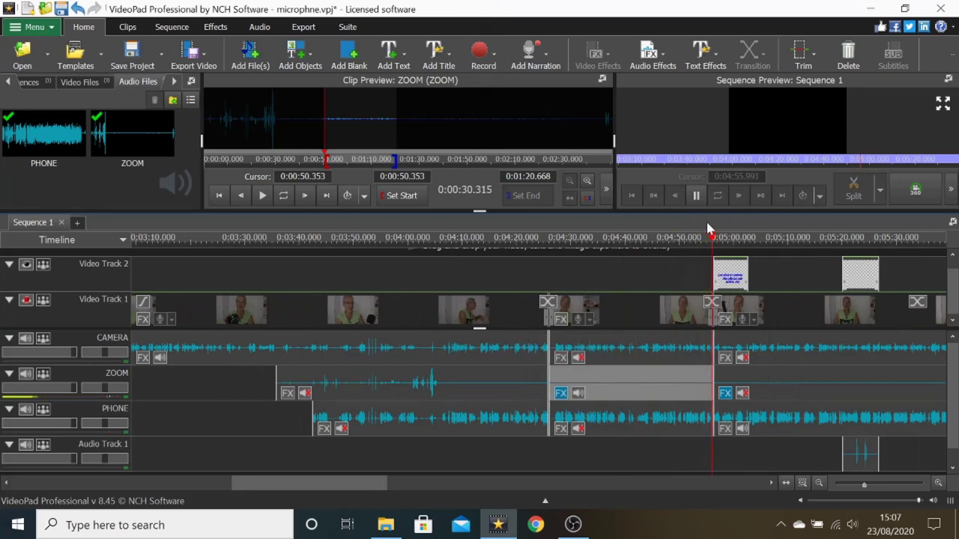
left_click(842, 358)
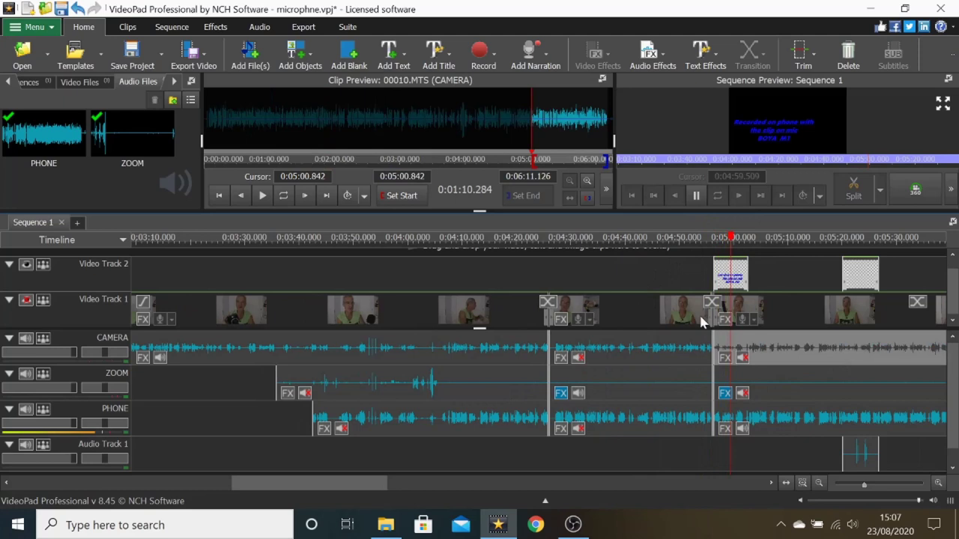
left_click(696, 196)
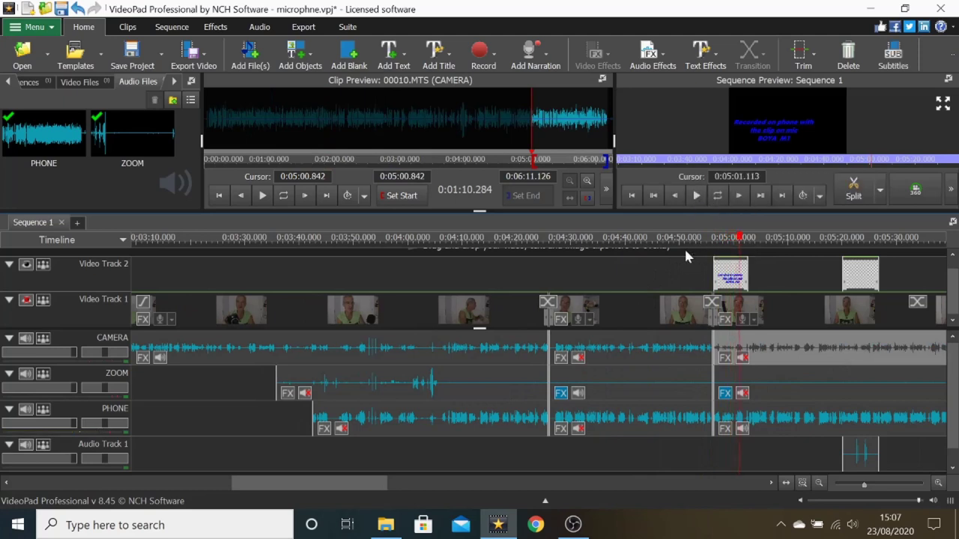
Place the playhead at about 0:04:50 and view the synced audio tracks through to the end of the sequence.
left_click(684, 247)
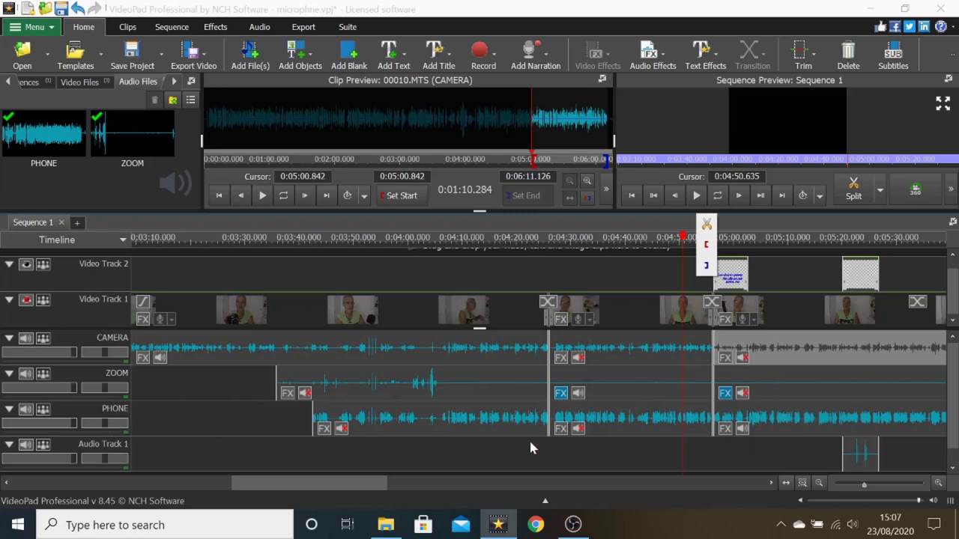
scroll(487, 421, "down", 1)
scroll(487, 421, "down", 1)
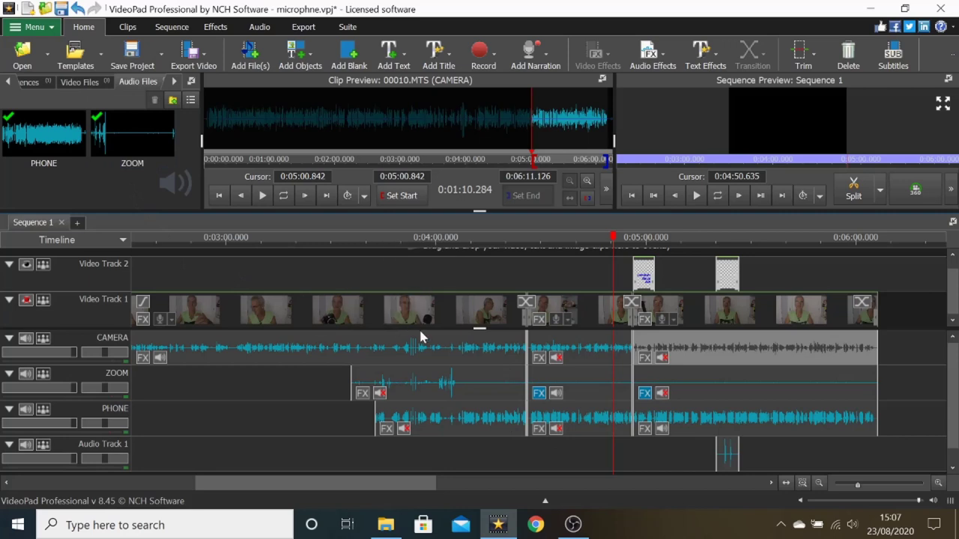
scroll(420, 381, "down", 3)
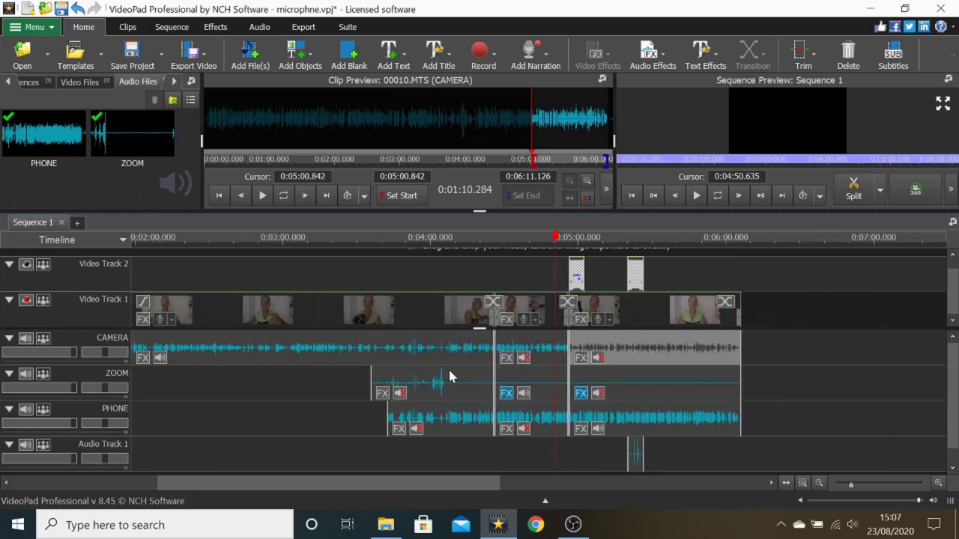